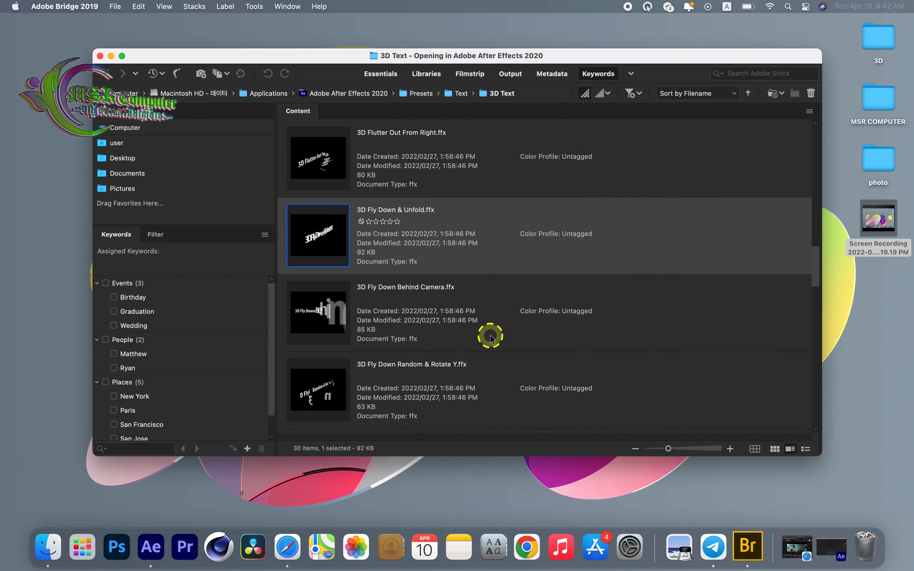
Look through the presets in the 3D Text folder and the list of neighbouring text preset folders.
{"action": "scroll", "coordinate": [401, 244], "scroll_direction": "down", "scroll_amount": 5}
{"action": "scroll", "coordinate": [402, 248], "scroll_direction": "up", "scroll_amount": 10}
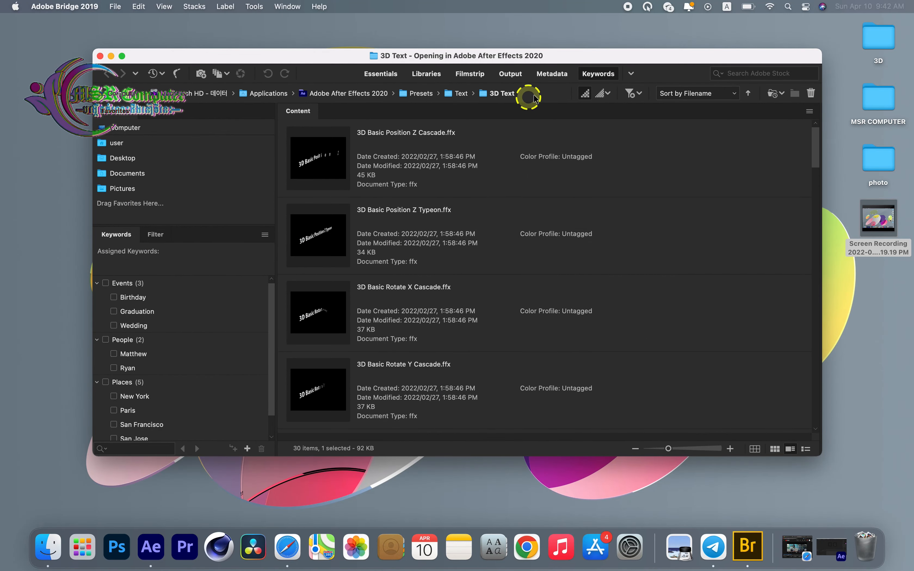
{"action": "left_click", "coordinate": [474, 93]}
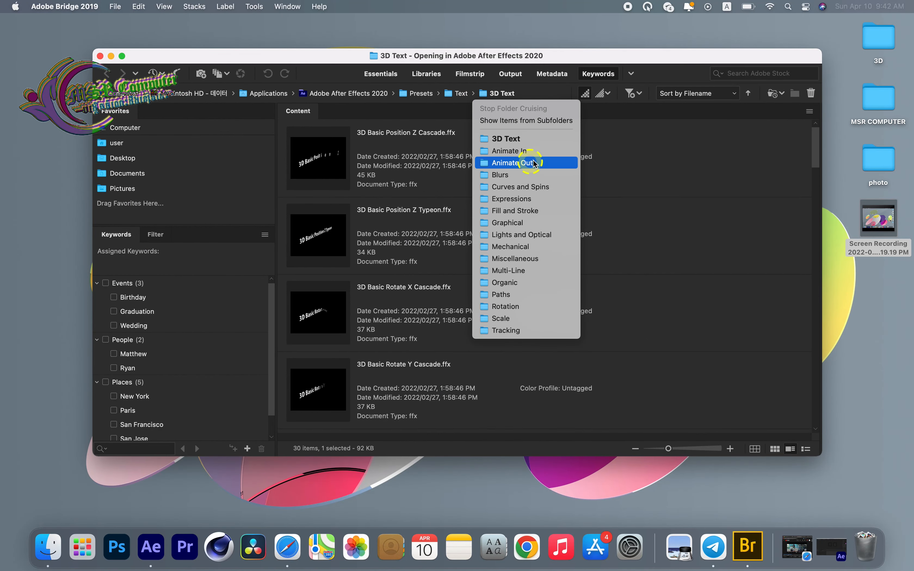
{"action": "left_click", "coordinate": [544, 156]}
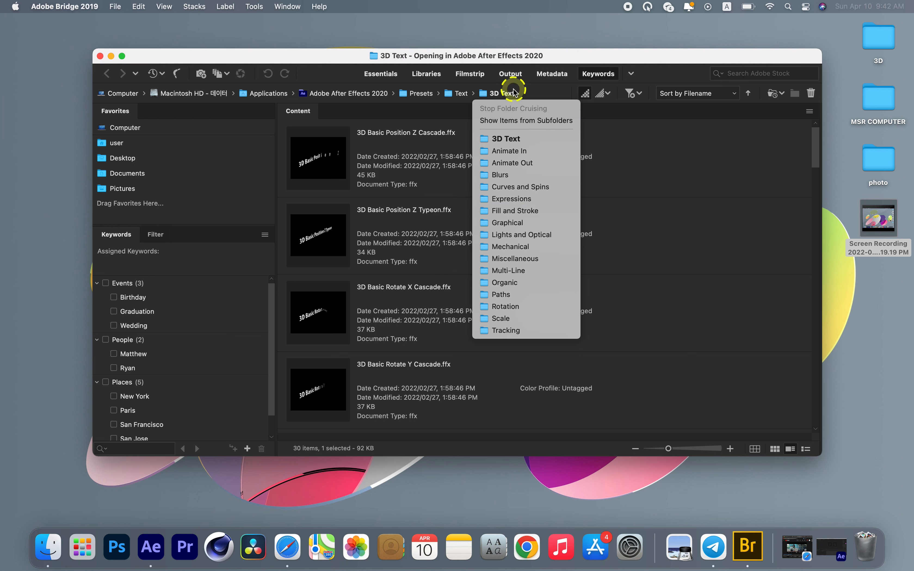
{"action": "left_click", "coordinate": [514, 139]}
Minimize the Bridge window and switch to After Effects.
{"action": "left_click", "coordinate": [112, 57]}
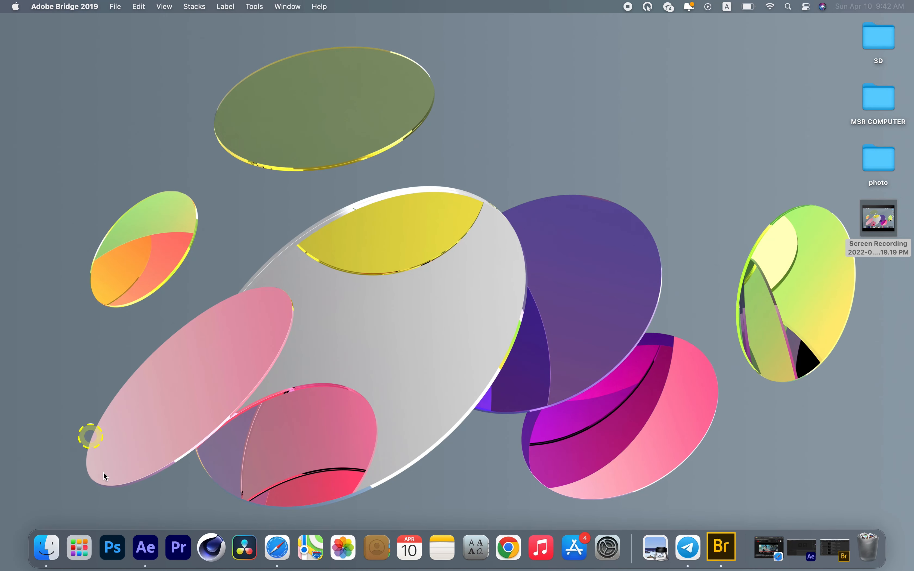
{"action": "left_click", "coordinate": [145, 547]}
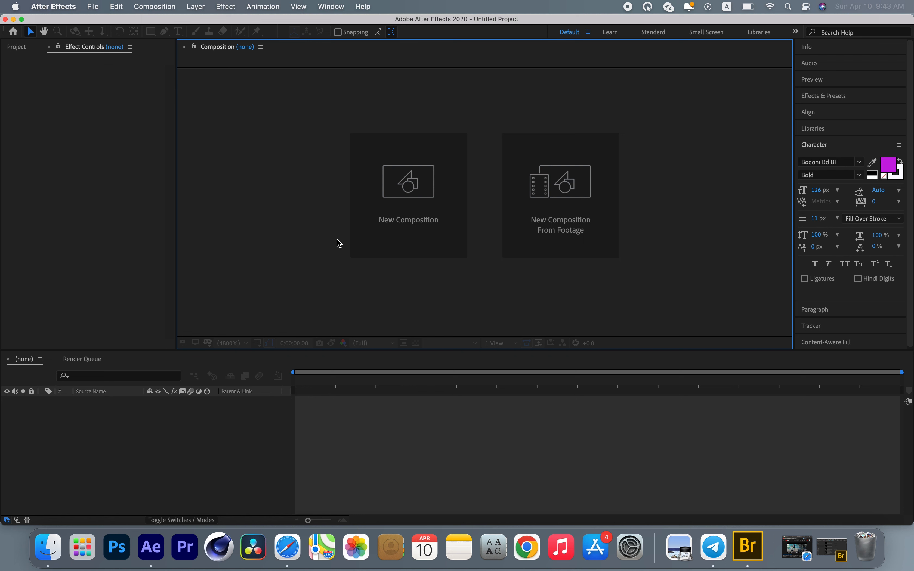
{"action": "left_click", "coordinate": [749, 553]}
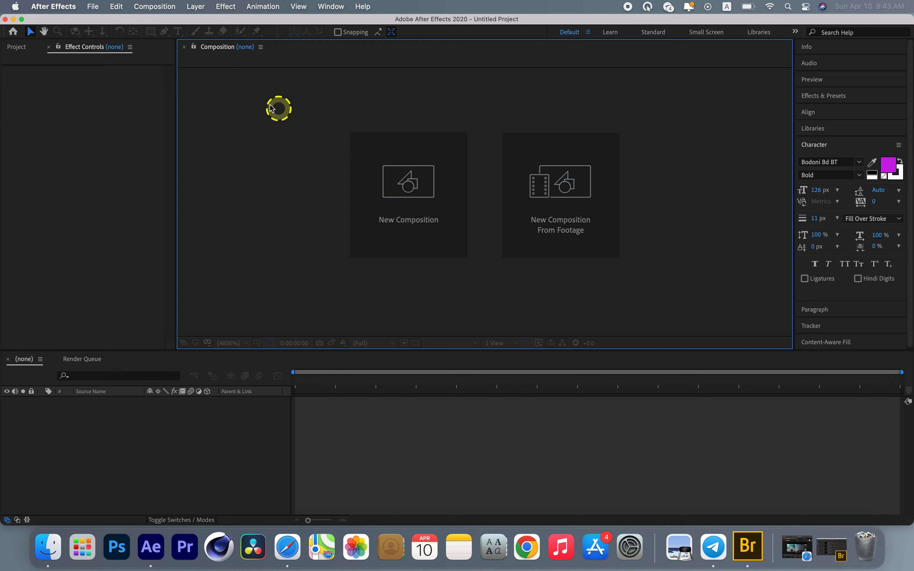
Create a composition named Happy New Year2022 with a frame rate of 29.97 and a duration of 0;00;18;00.
{"action": "left_click", "coordinate": [155, 6]}
{"action": "left_click", "coordinate": [175, 23]}
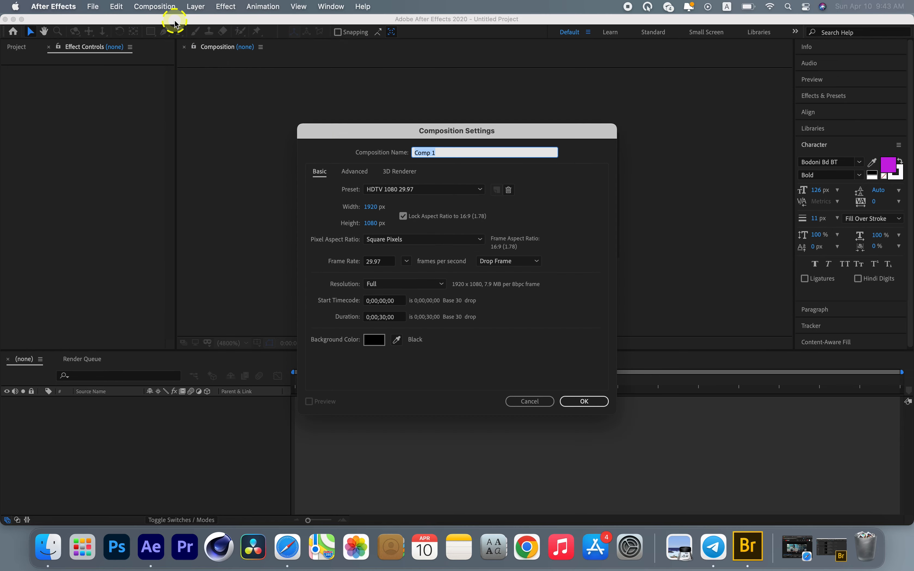
{"action": "key", "text": "BackSpace"}
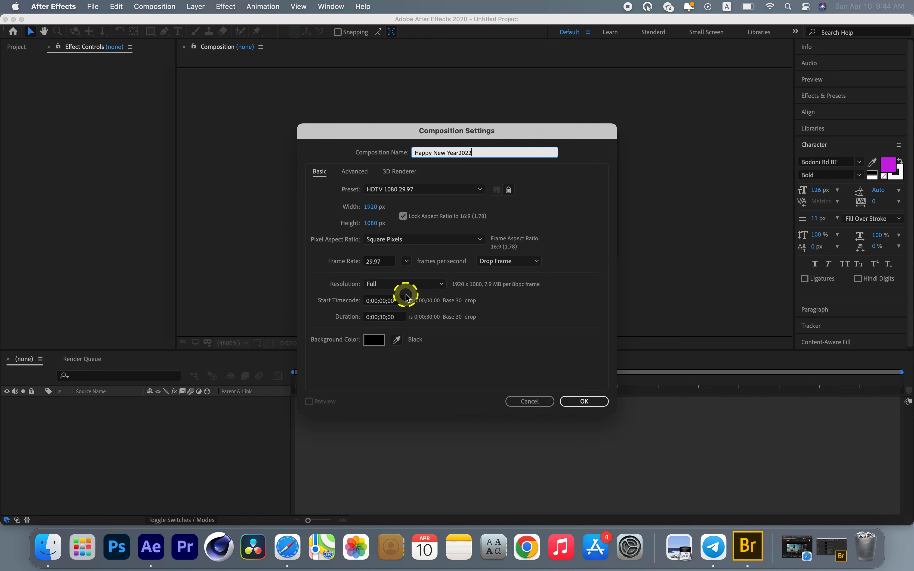
{"action": "left_click", "coordinate": [406, 261]}
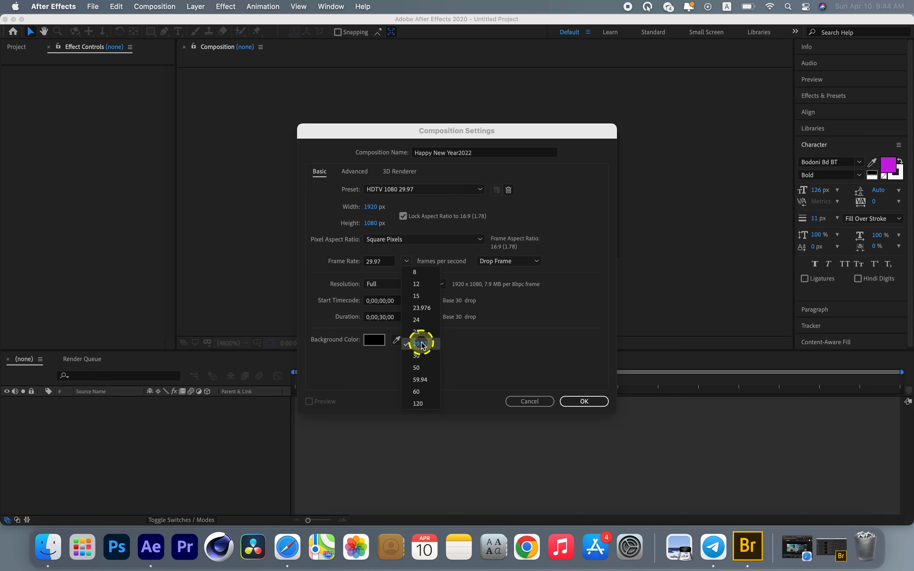
{"action": "left_click", "coordinate": [426, 348]}
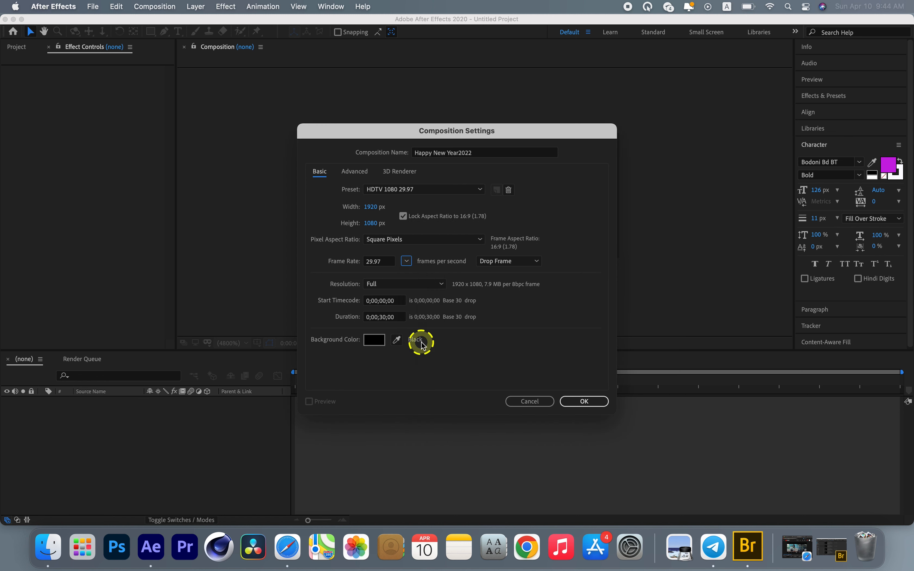
{"action": "left_click", "coordinate": [384, 320]}
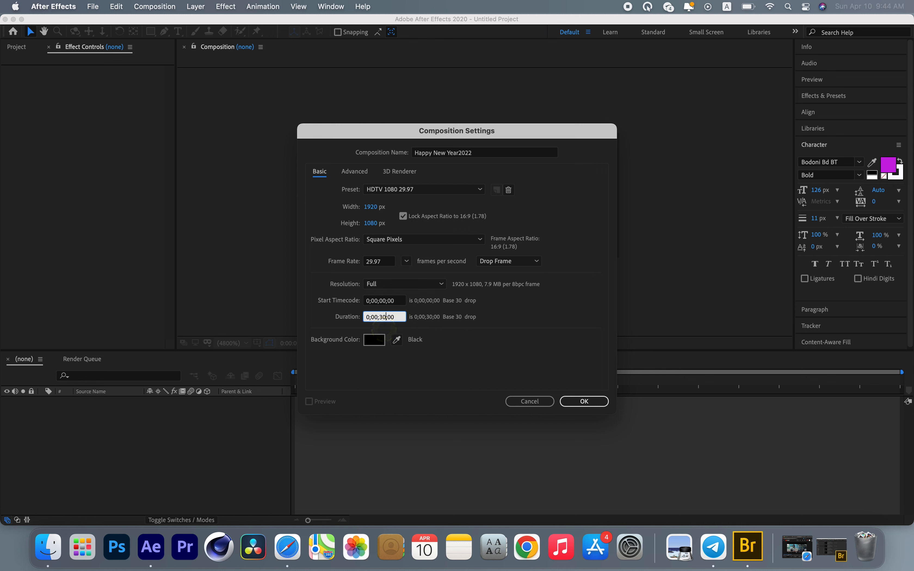
{"action": "key", "text": "BackSpace"}
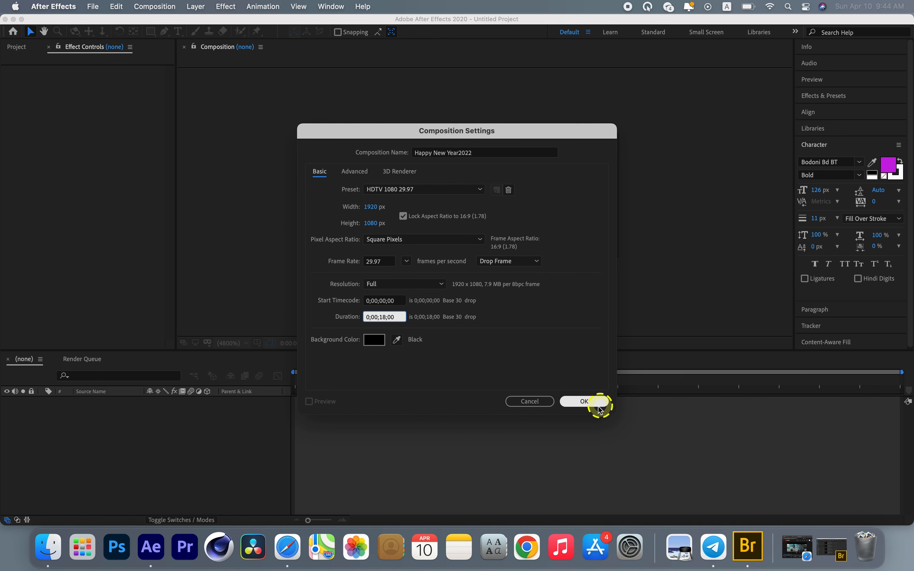
{"action": "left_click", "coordinate": [584, 401]}
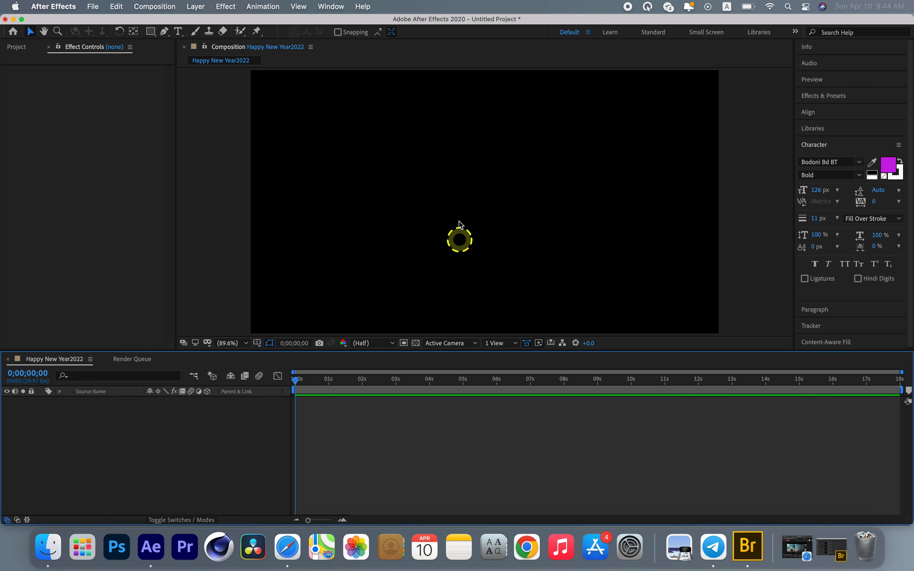
{"action": "scroll", "coordinate": [418, 176], "scroll_direction": "down", "scroll_amount": 4}
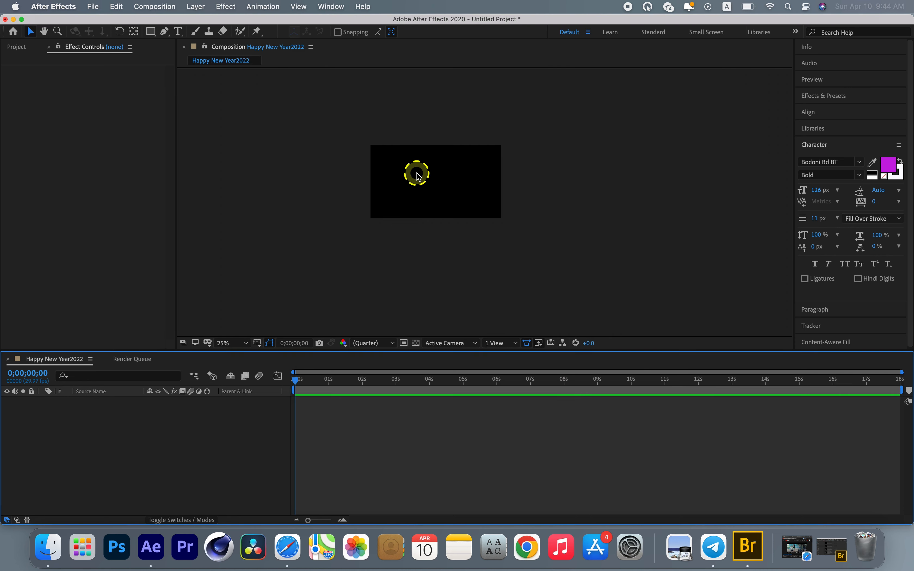
{"action": "scroll", "coordinate": [417, 176], "scroll_direction": "up", "scroll_amount": 8}
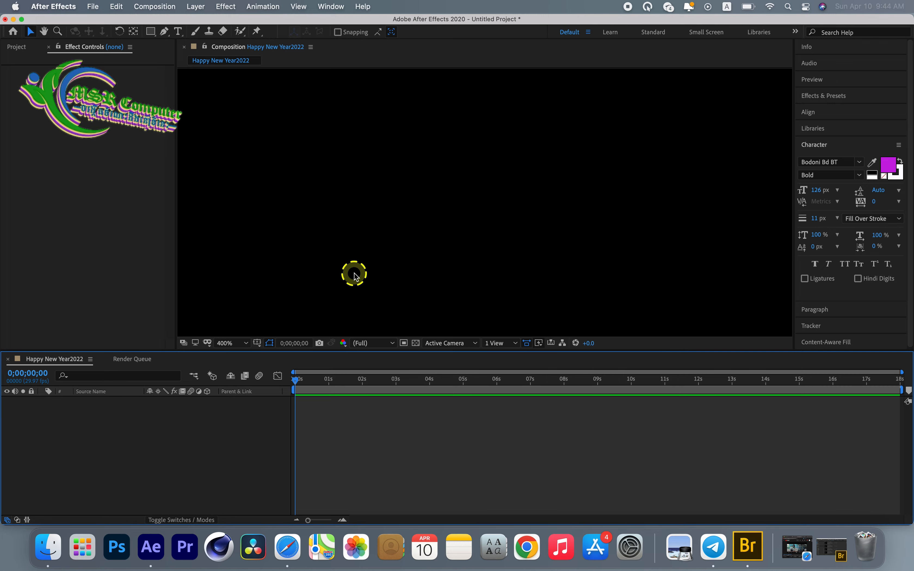
{"action": "scroll", "coordinate": [351, 282], "scroll_direction": "down", "scroll_amount": 4}
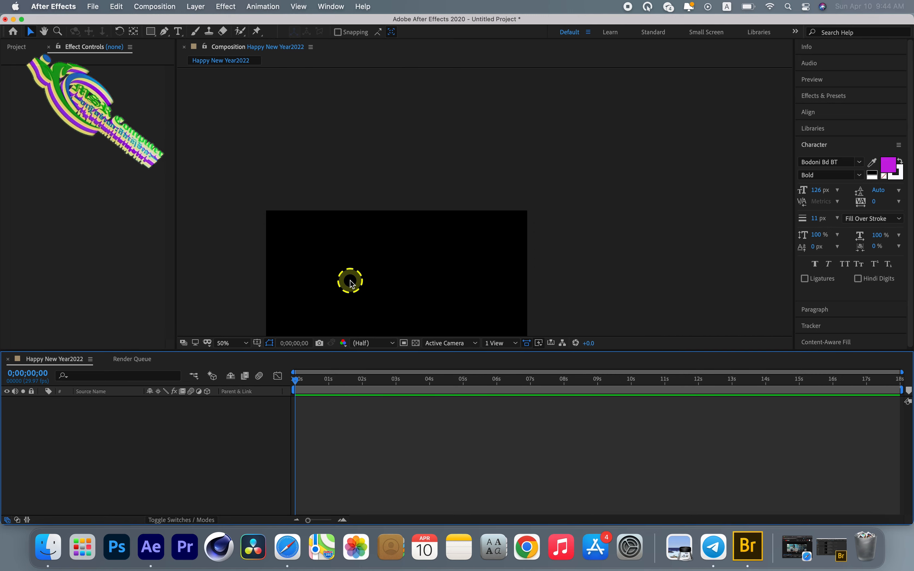
{"action": "scroll", "coordinate": [350, 283], "scroll_direction": "up", "scroll_amount": 4}
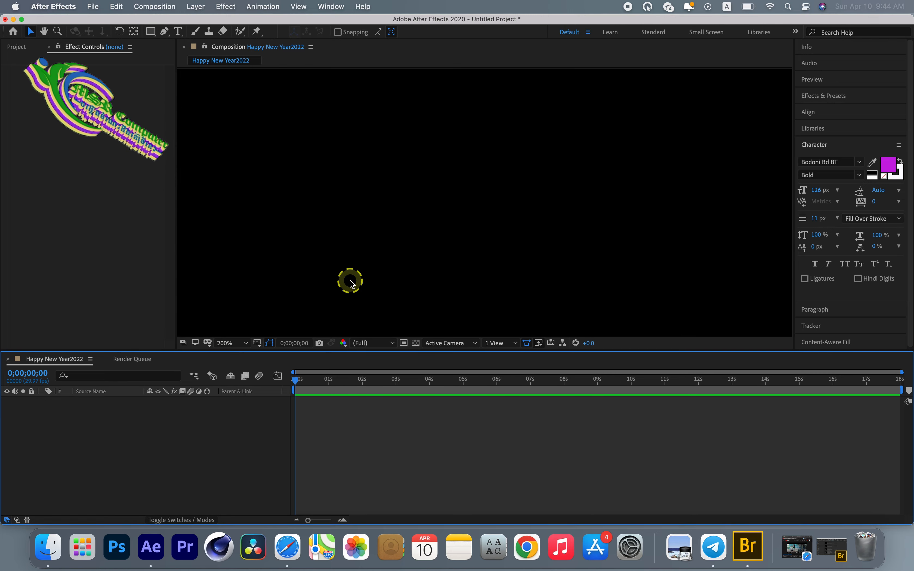
{"action": "left_click", "coordinate": [248, 346]}
{"action": "left_click", "coordinate": [243, 157]}
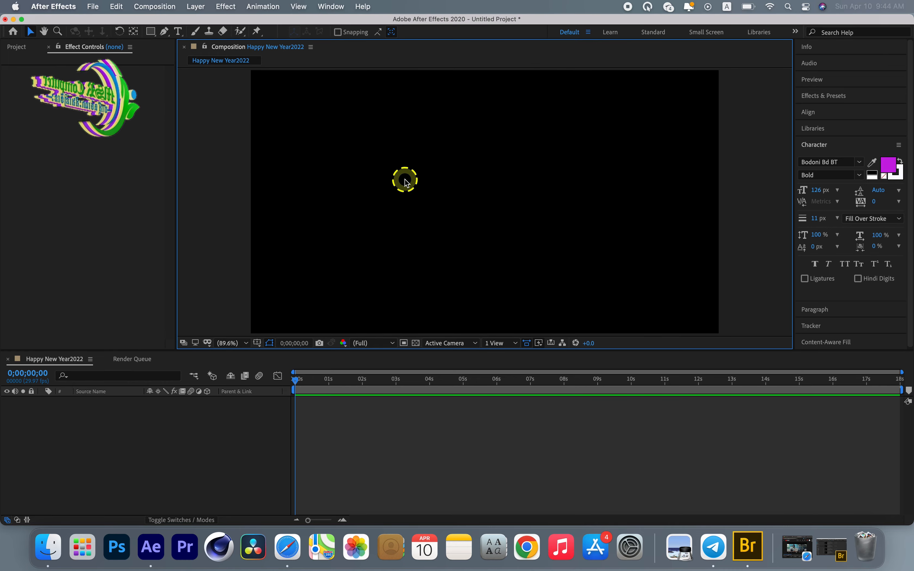
Add a text layer reading "Happy New year 2022" in the composition frame.
{"action": "key", "text": "ctrl"}
{"action": "left_click", "coordinate": [179, 31]}
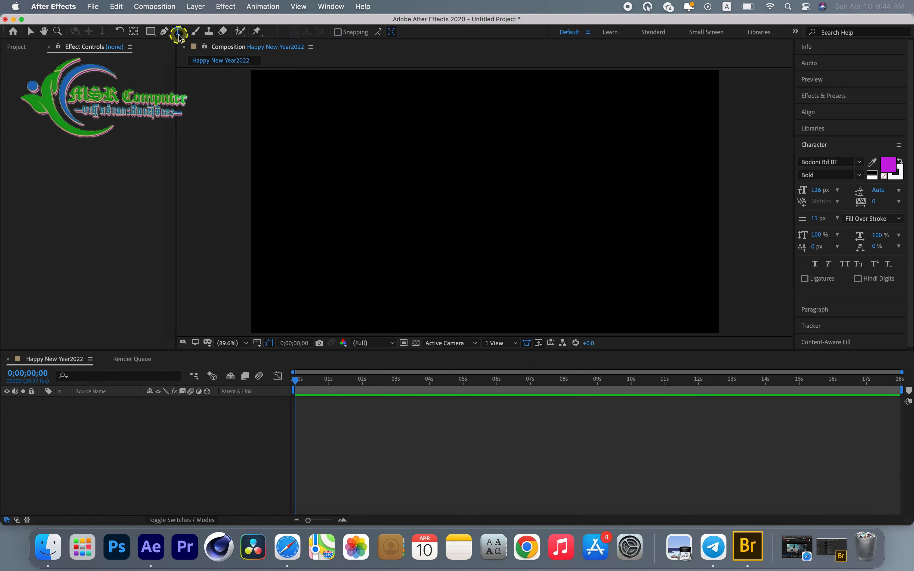
{"action": "left_click", "coordinate": [404, 202]}
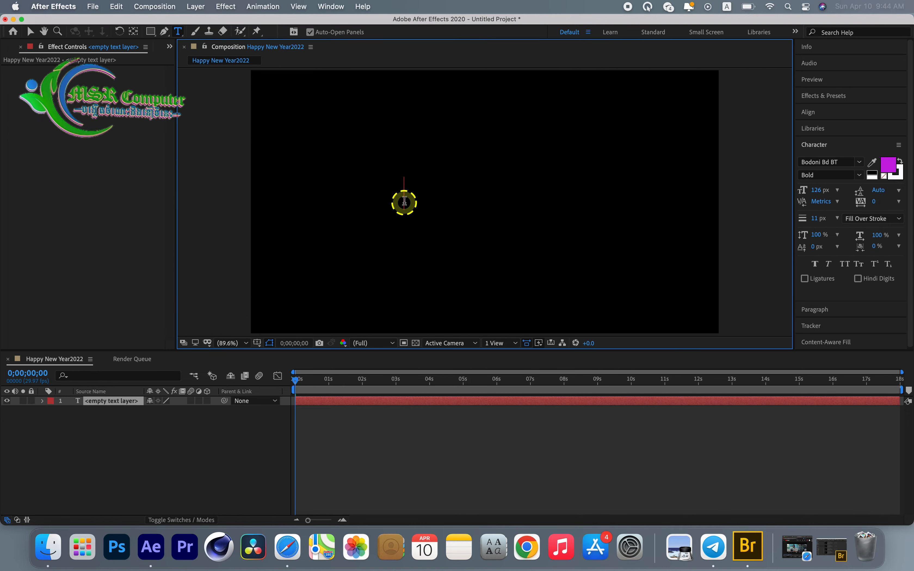
{"action": "type", "text": "H"}
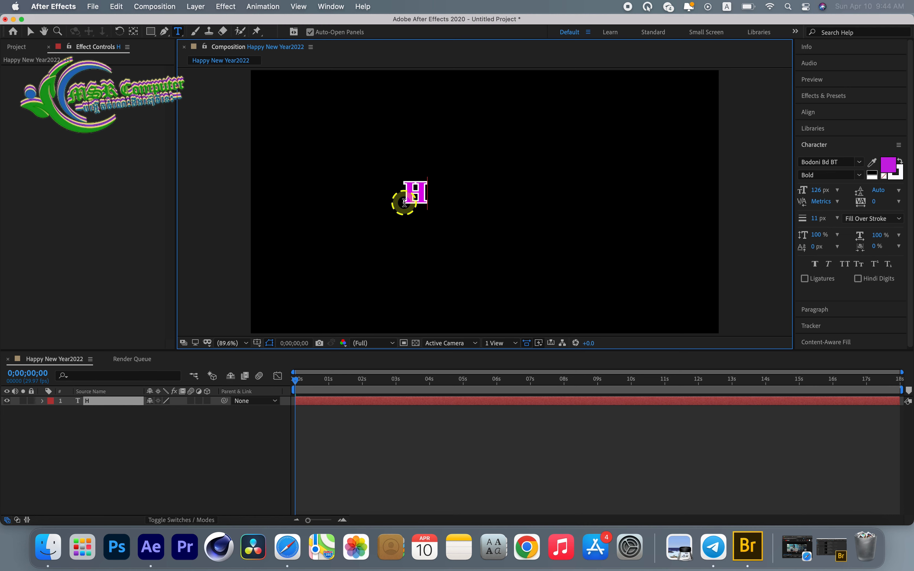
{"action": "type", "text": "appy"}
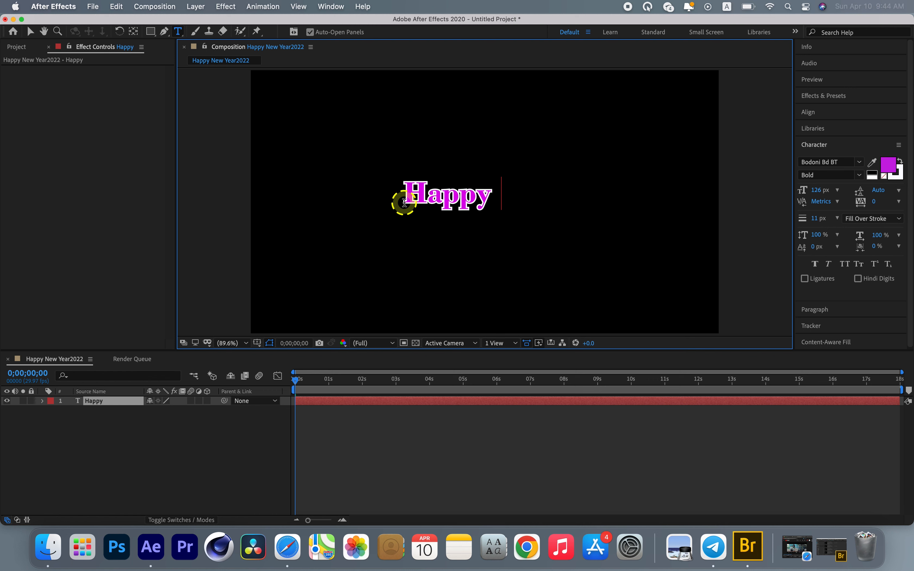
{"action": "type", "text": " N"}
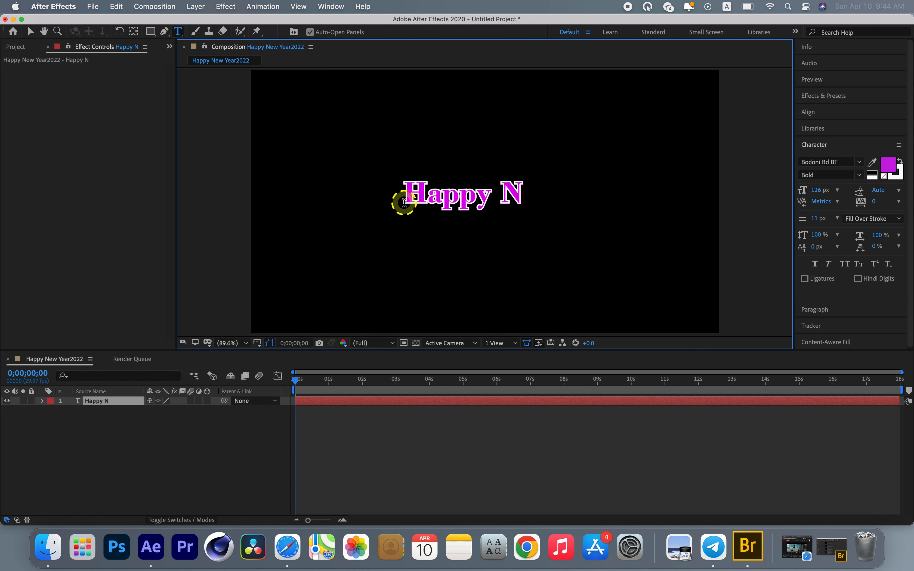
{"action": "type", "text": "ew year"}
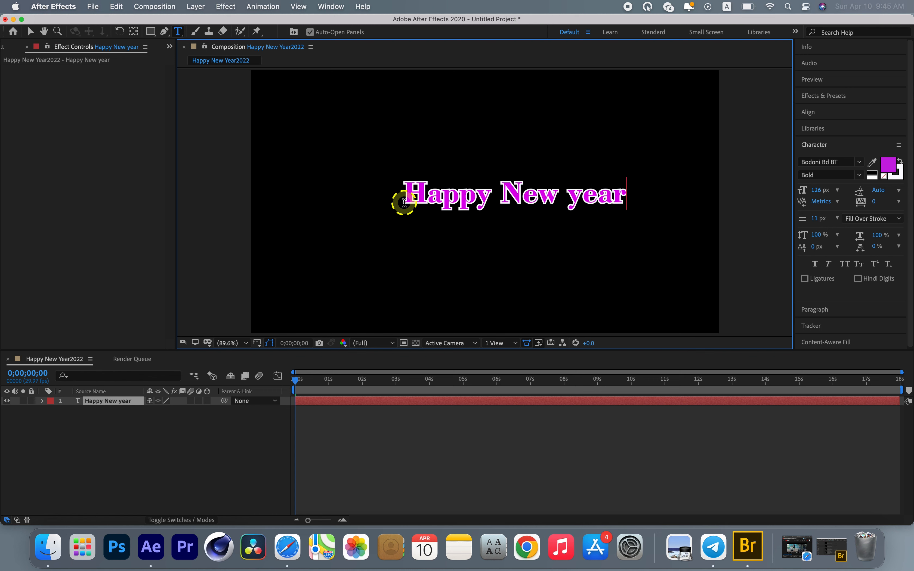
{"action": "type", "text": " 2022"}
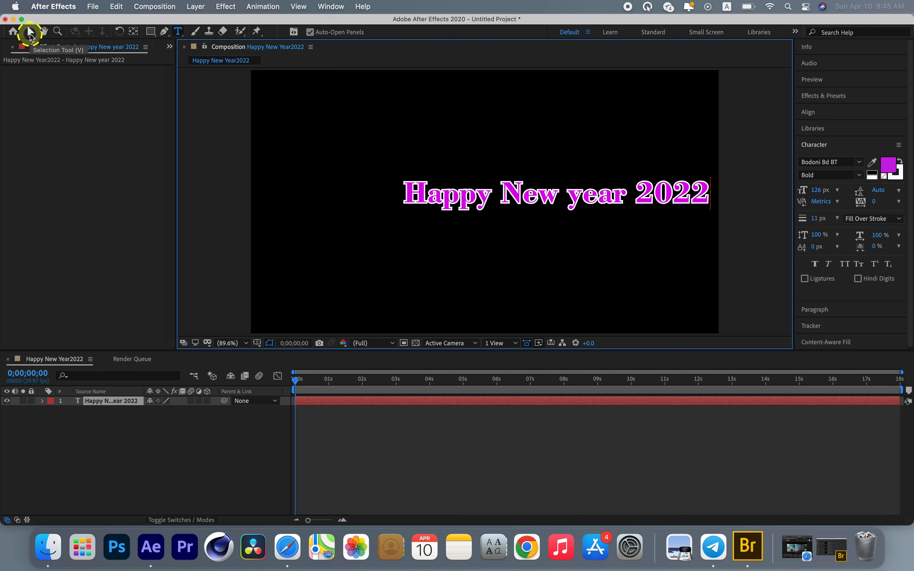
Move the text to the horizontal centre of the frame and enlarge it, stretching it mostly in height.
{"action": "left_click", "coordinate": [30, 33]}
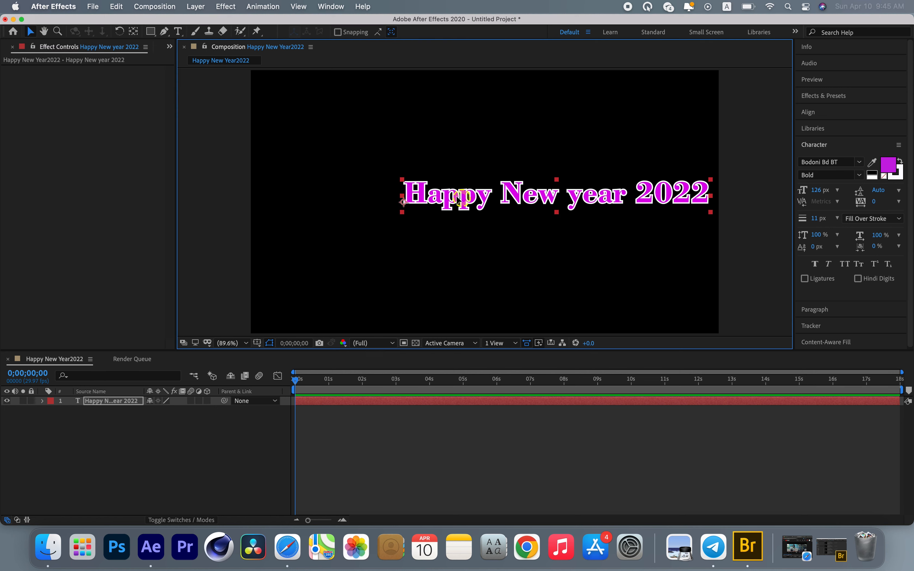
{"action": "left_click_drag", "start_coordinate": [458, 198], "coordinate": [390, 199]}
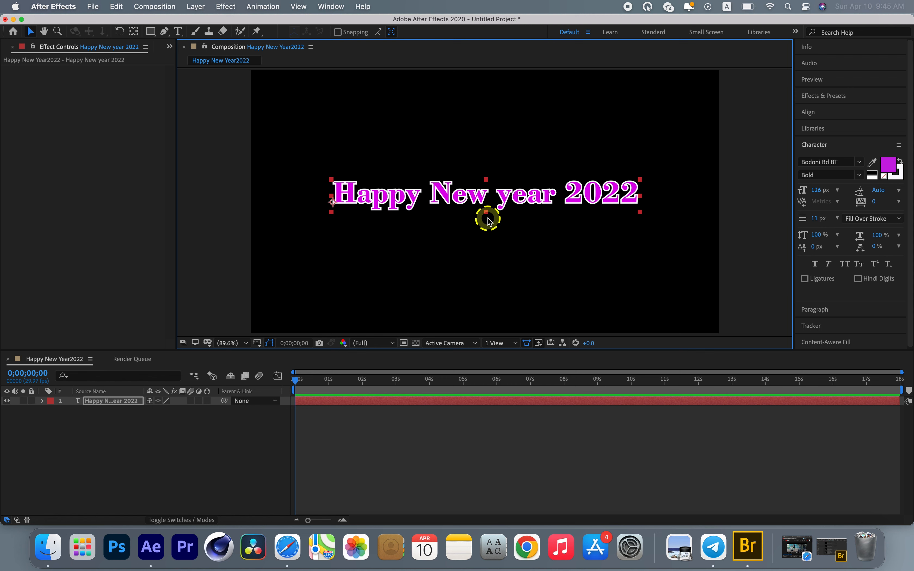
{"action": "left_click_drag", "start_coordinate": [488, 219], "coordinate": [486, 221]}
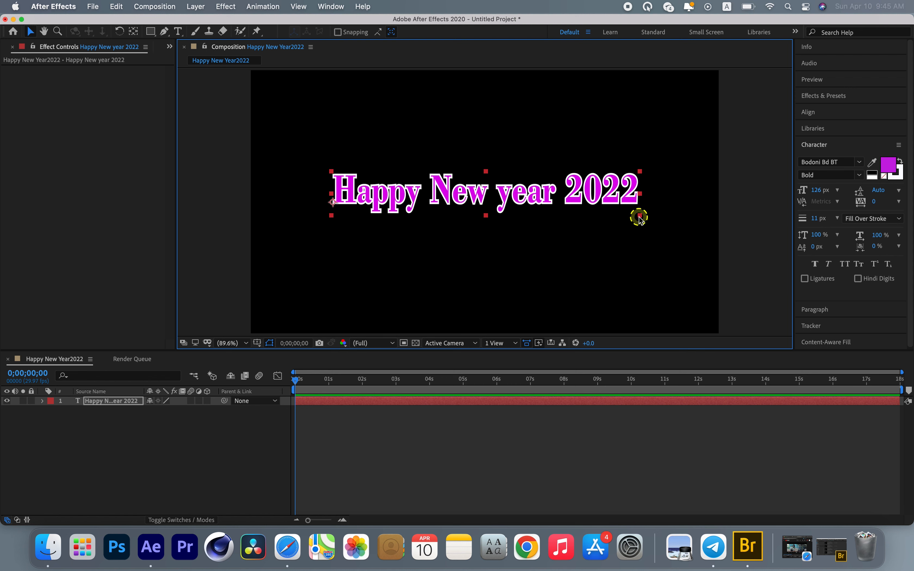
{"action": "left_click_drag", "start_coordinate": [640, 218], "coordinate": [647, 221]}
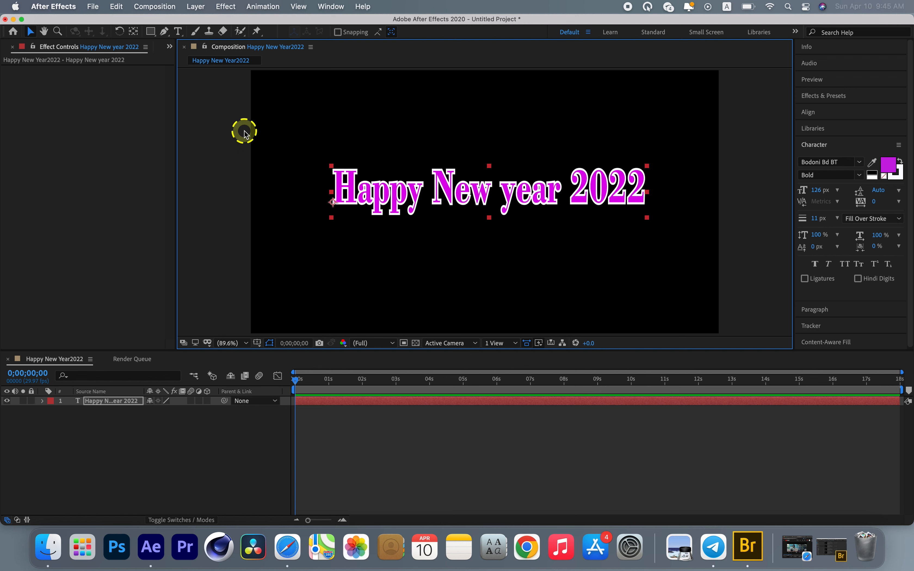
Browse the presets in Bridge and choose the 3D Text folder from the text preset folders.
{"action": "left_click", "coordinate": [93, 6]}
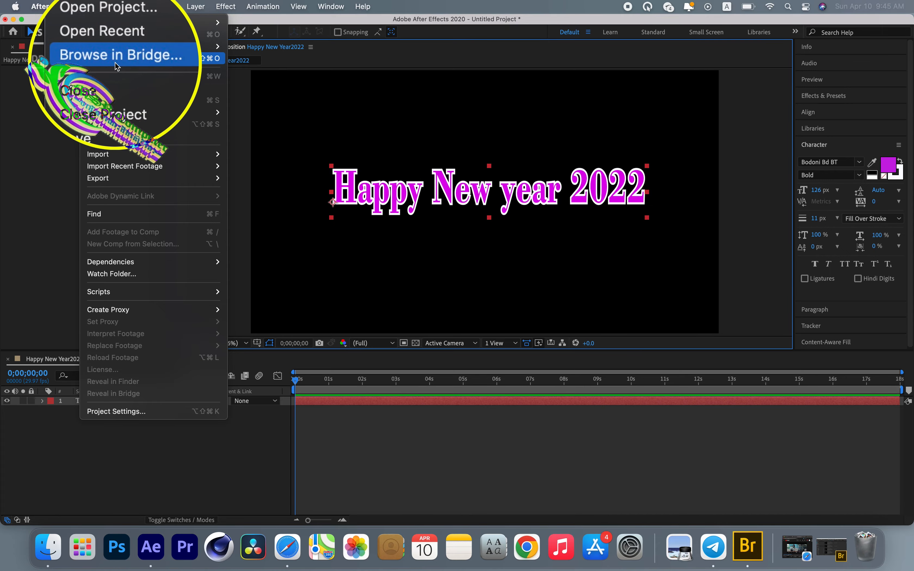
{"action": "left_click", "coordinate": [129, 59]}
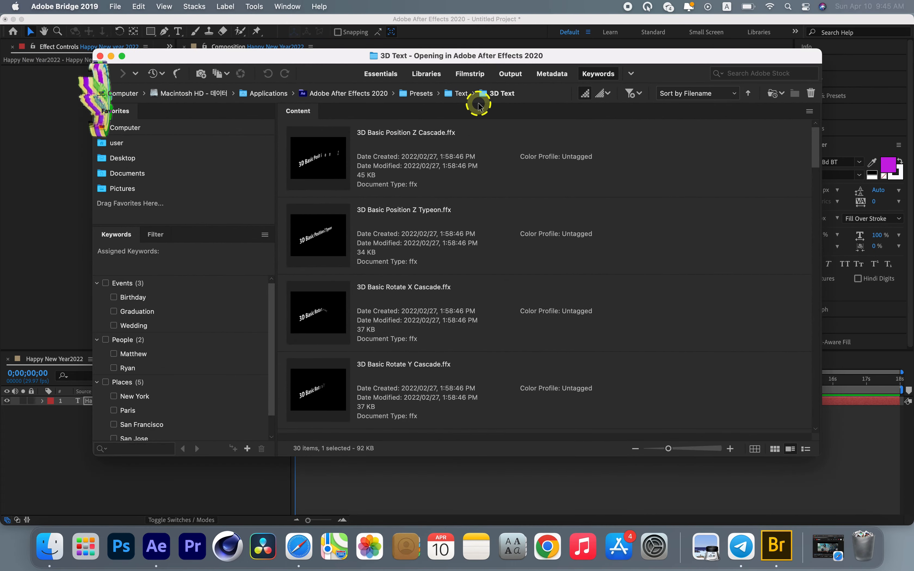
{"action": "left_click", "coordinate": [474, 94]}
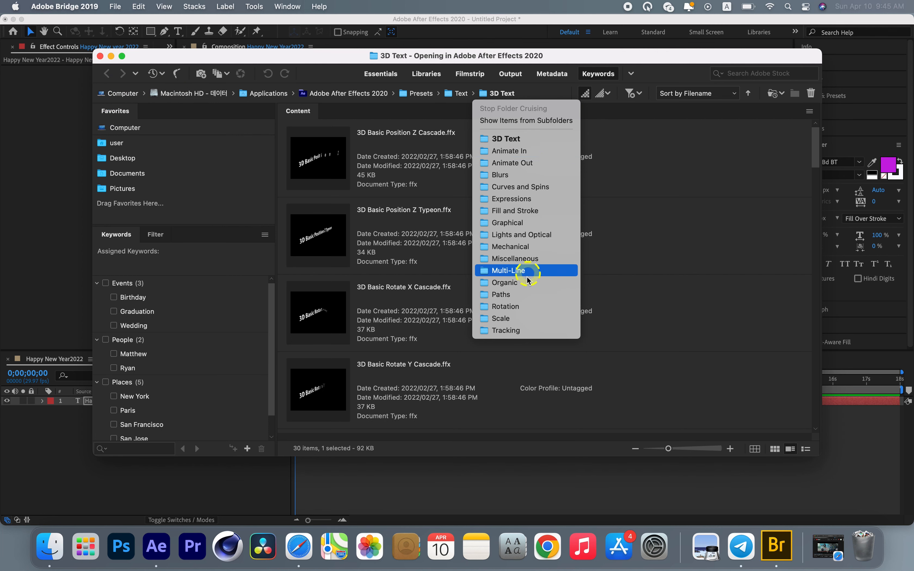
{"action": "left_click", "coordinate": [529, 245]}
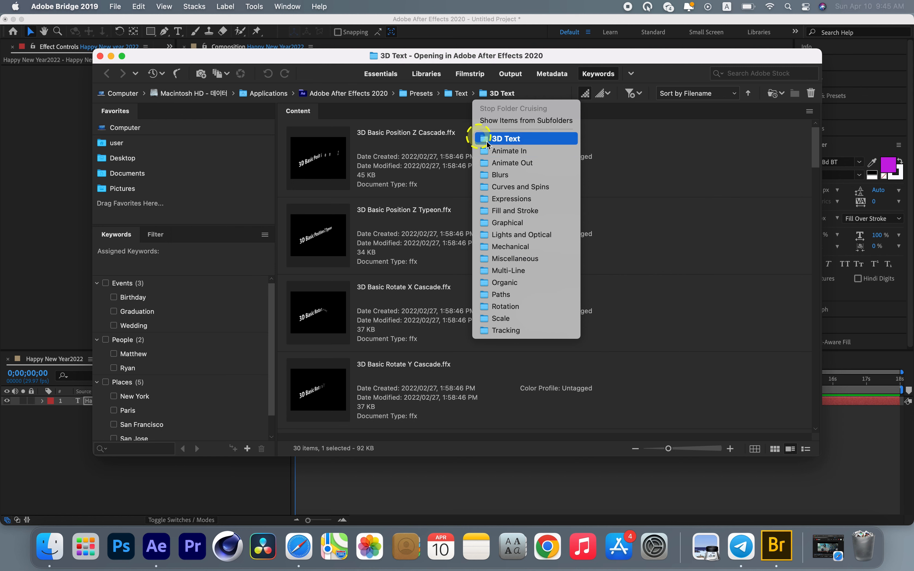
{"action": "left_click", "coordinate": [504, 143]}
{"action": "left_click", "coordinate": [505, 139]}
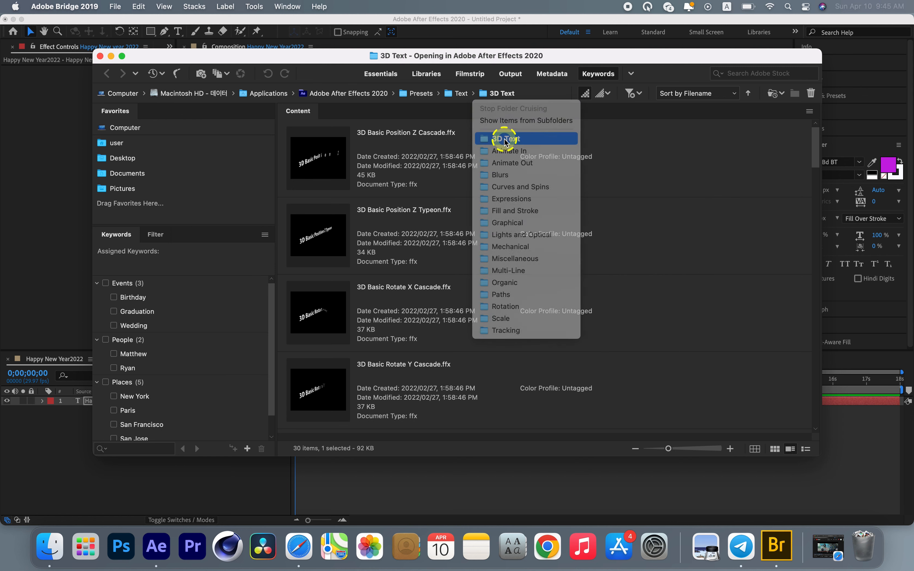
{"action": "left_click", "coordinate": [358, 282]}
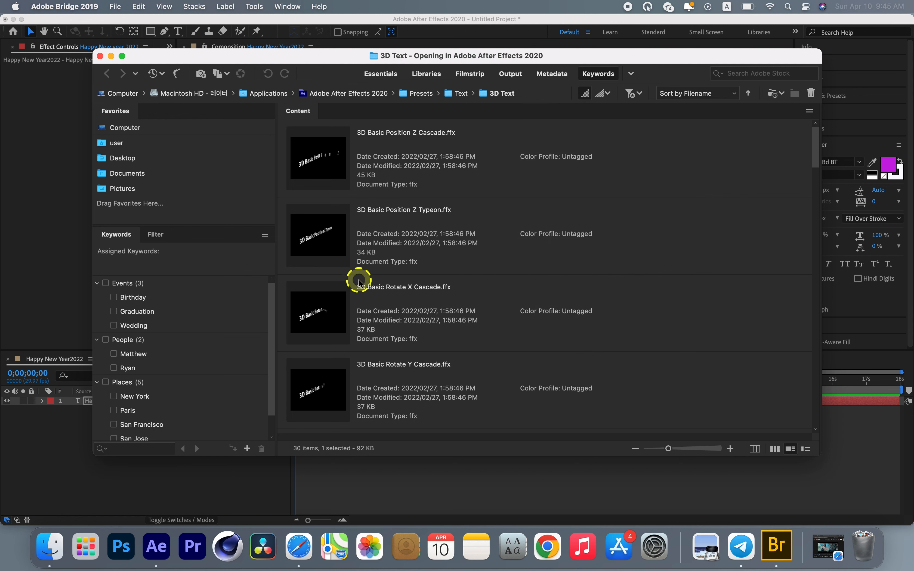
Look through the 3D text presets and apply 3D Bouncing In Centered.ffx to the Happy New year 2022 text layer.
{"action": "scroll", "coordinate": [359, 281], "scroll_direction": "down", "scroll_amount": 5}
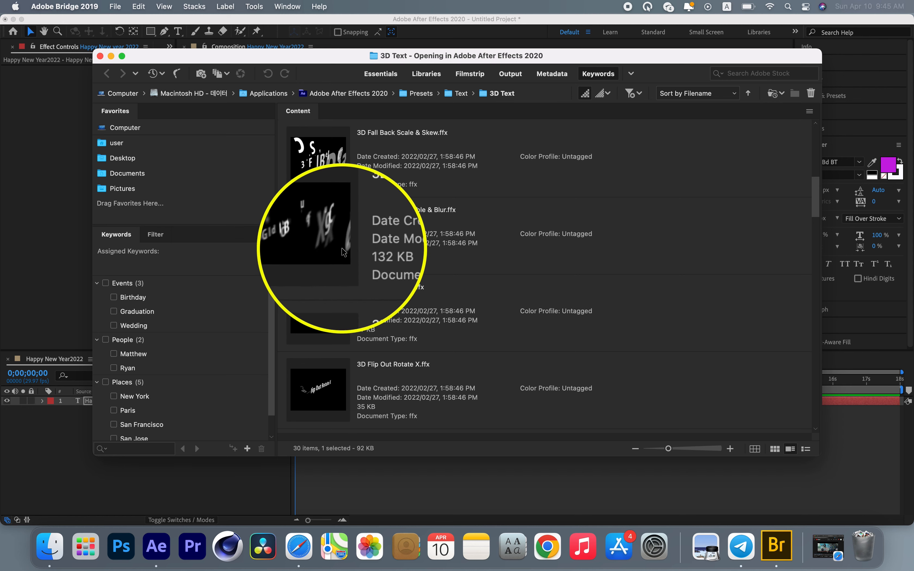
{"action": "scroll", "coordinate": [357, 280], "scroll_direction": "down", "scroll_amount": 10}
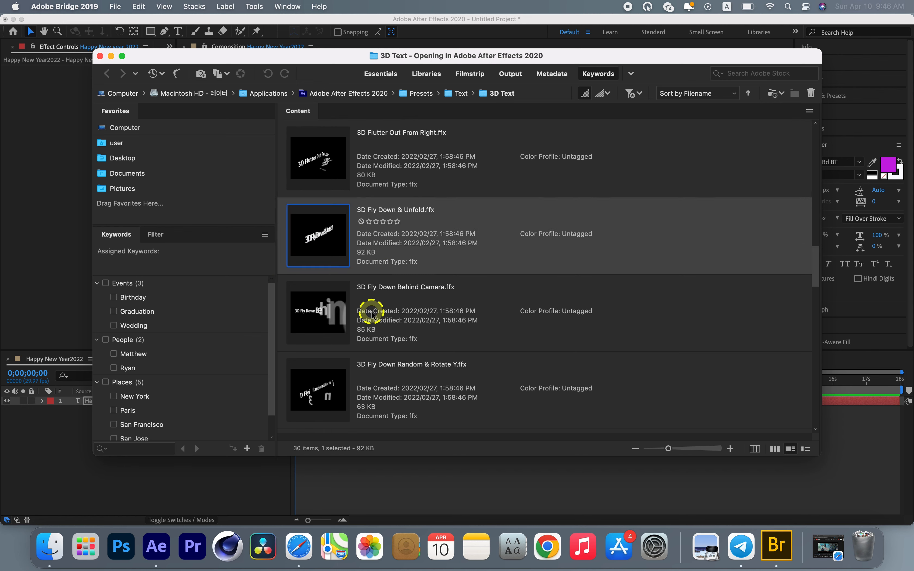
{"action": "scroll", "coordinate": [363, 295], "scroll_direction": "up", "scroll_amount": 8}
{"action": "scroll", "coordinate": [372, 314], "scroll_direction": "up", "scroll_amount": 5}
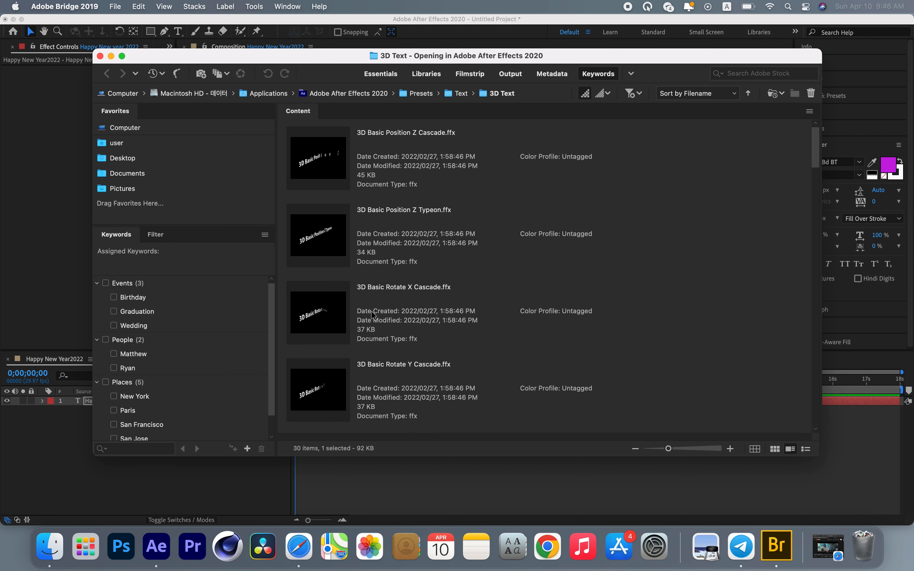
{"action": "scroll", "coordinate": [357, 293], "scroll_direction": "down", "scroll_amount": 7}
{"action": "scroll", "coordinate": [357, 293], "scroll_direction": "up", "scroll_amount": 6}
{"action": "scroll", "coordinate": [357, 297], "scroll_direction": "down", "scroll_amount": 1}
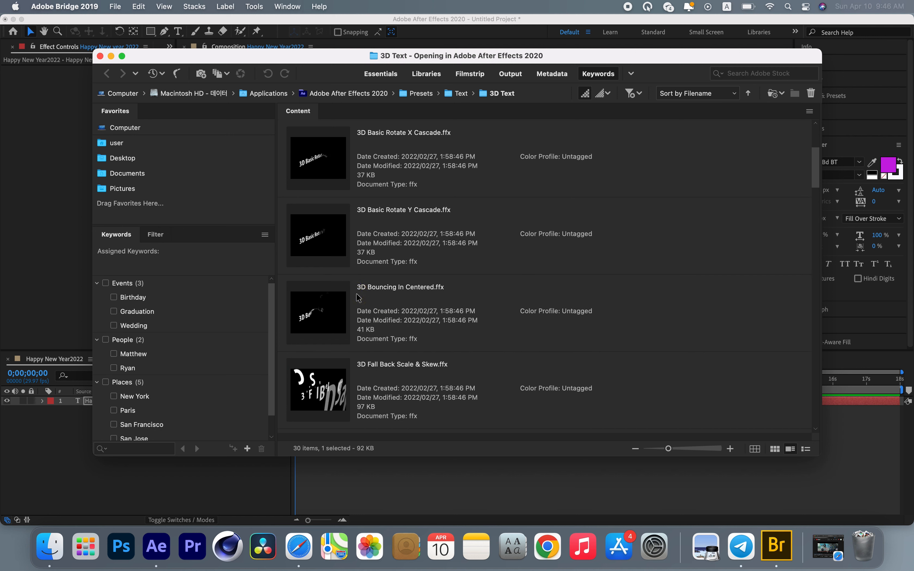
{"action": "double_click", "coordinate": [321, 316]}
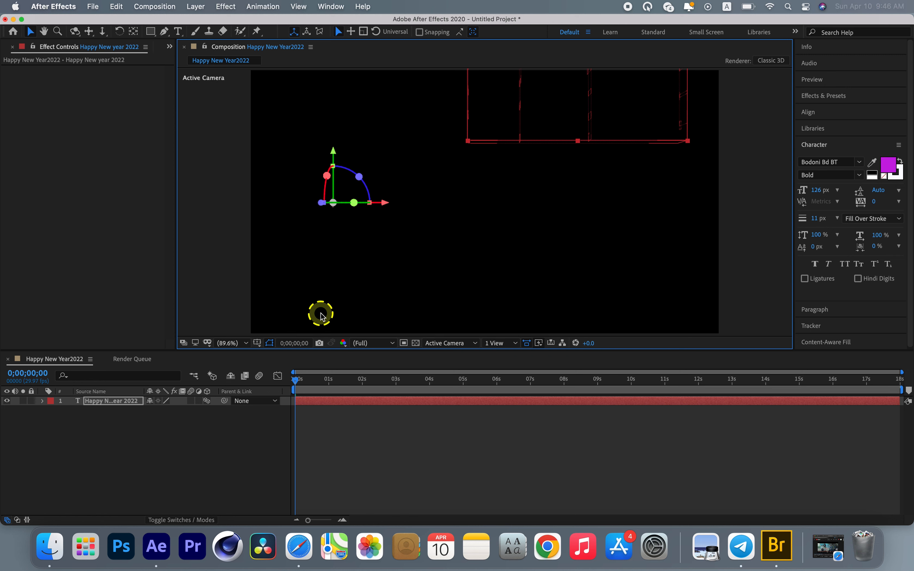
Preview the text animation up to 0;00;11;03 and trim the composition to a work area ending there.
{"action": "left_click", "coordinate": [320, 314]}
{"action": "key", "text": "space"}
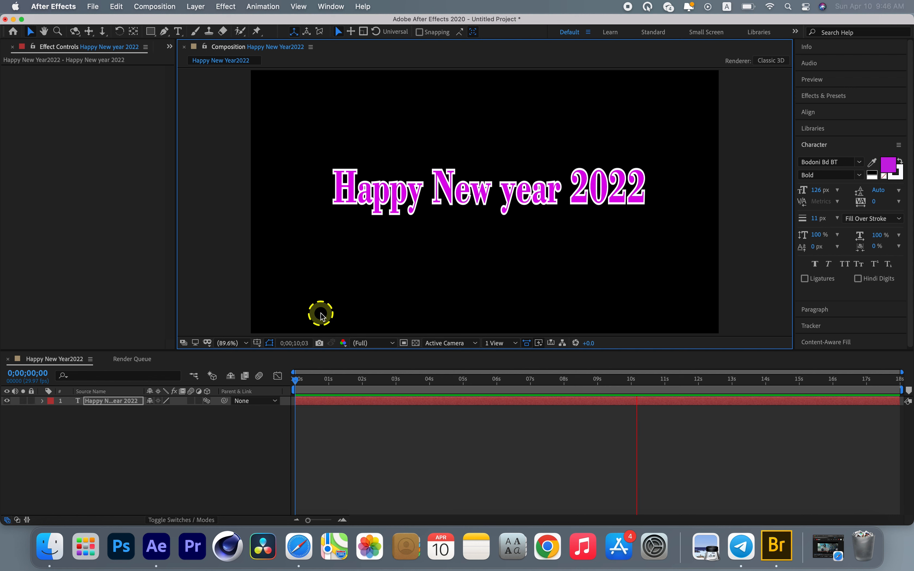
{"action": "key", "text": "space"}
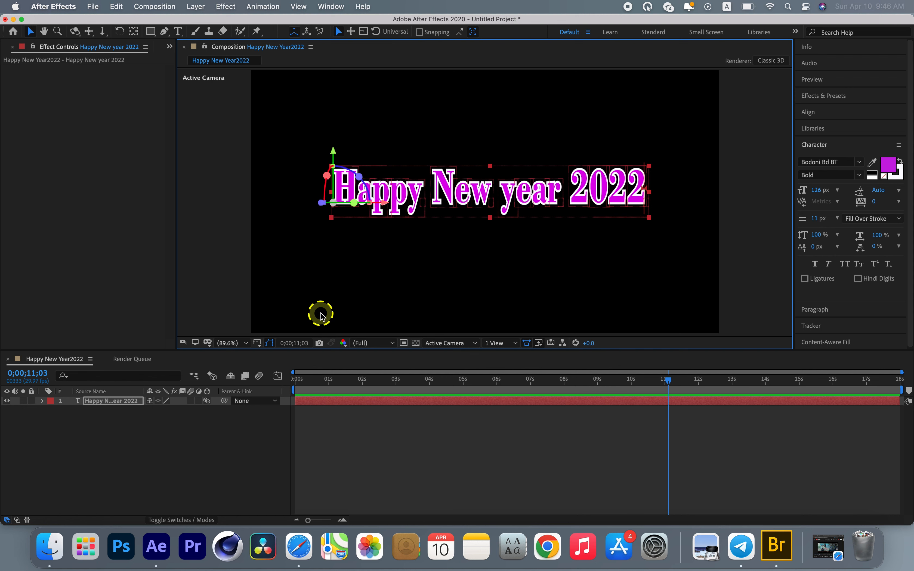
{"action": "key", "text": "n"}
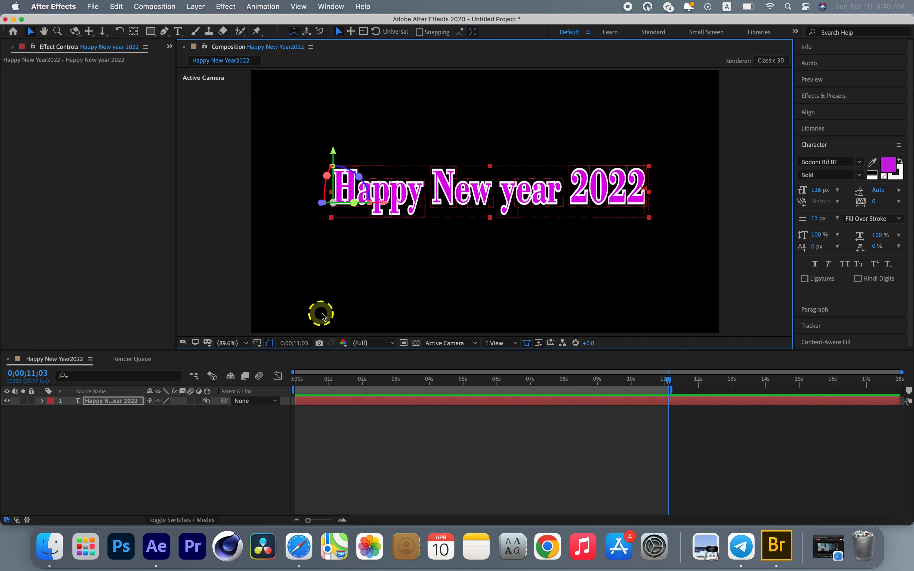
{"action": "right_click", "coordinate": [658, 392]}
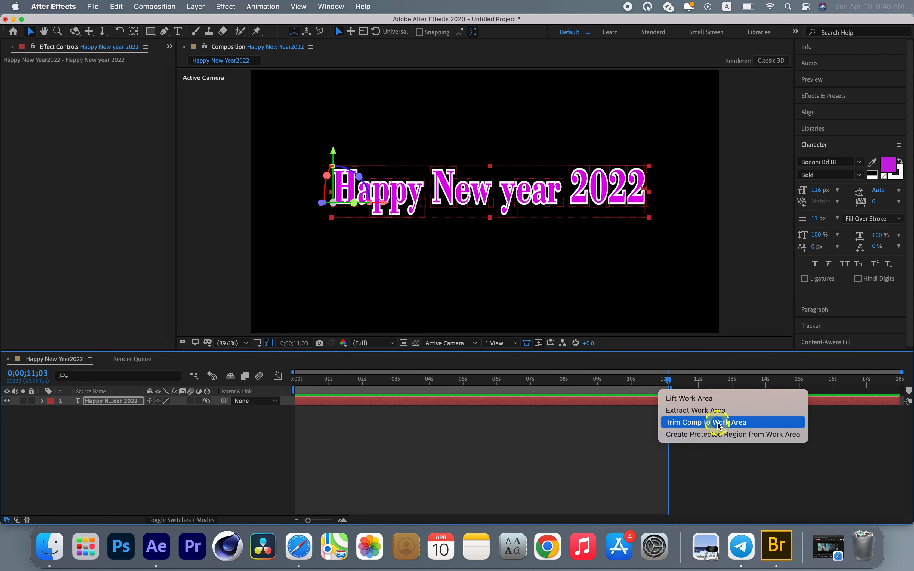
{"action": "left_click", "coordinate": [726, 424]}
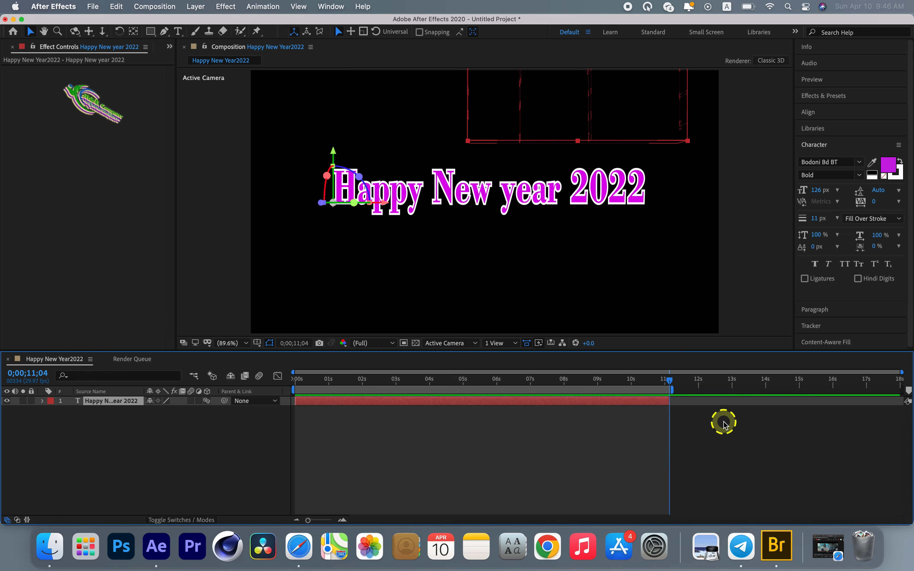
Play back the trimmed composition to review the bouncing text animation, stopping at 0;00;02;16.
{"action": "left_click", "coordinate": [526, 447]}
{"action": "key", "text": "space"}
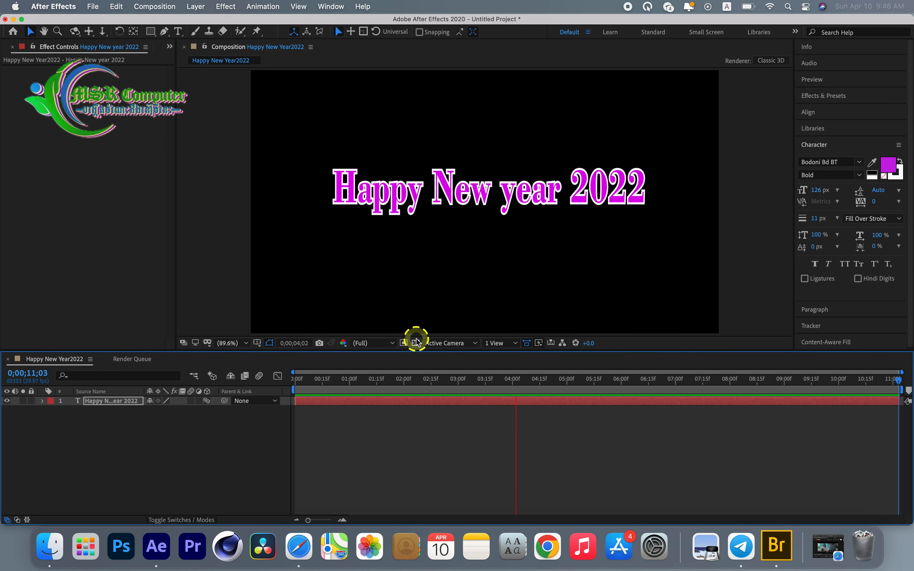
{"action": "left_click", "coordinate": [91, 7]}
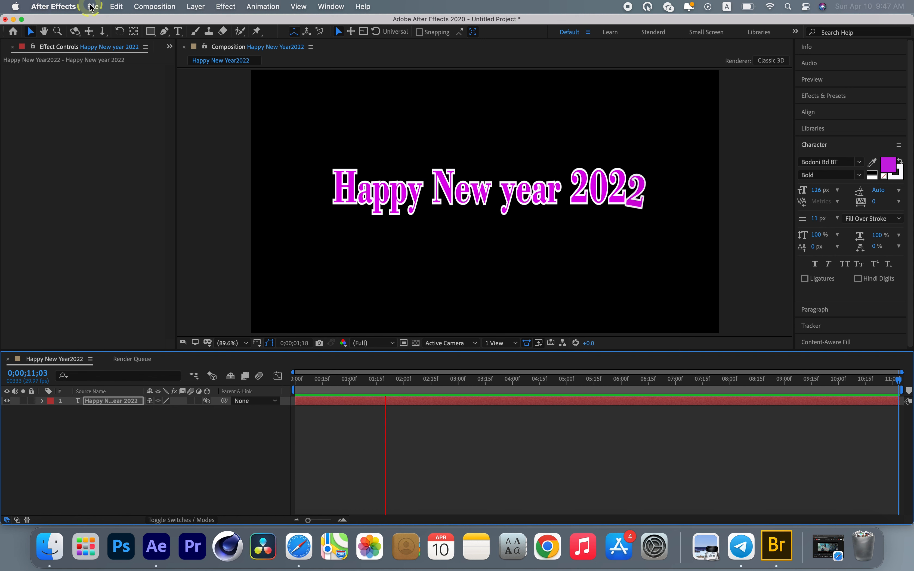
{"action": "key", "text": "space"}
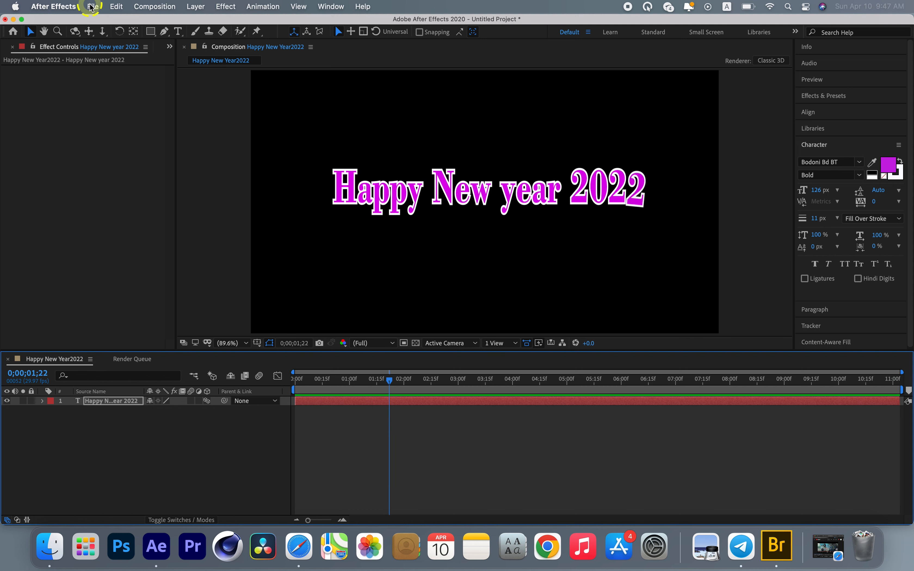
{"action": "key", "text": "space"}
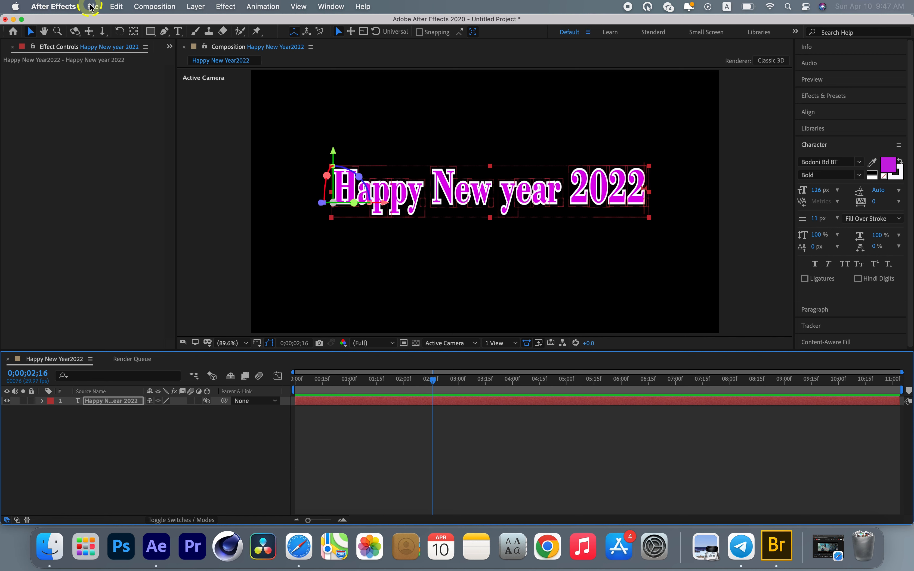